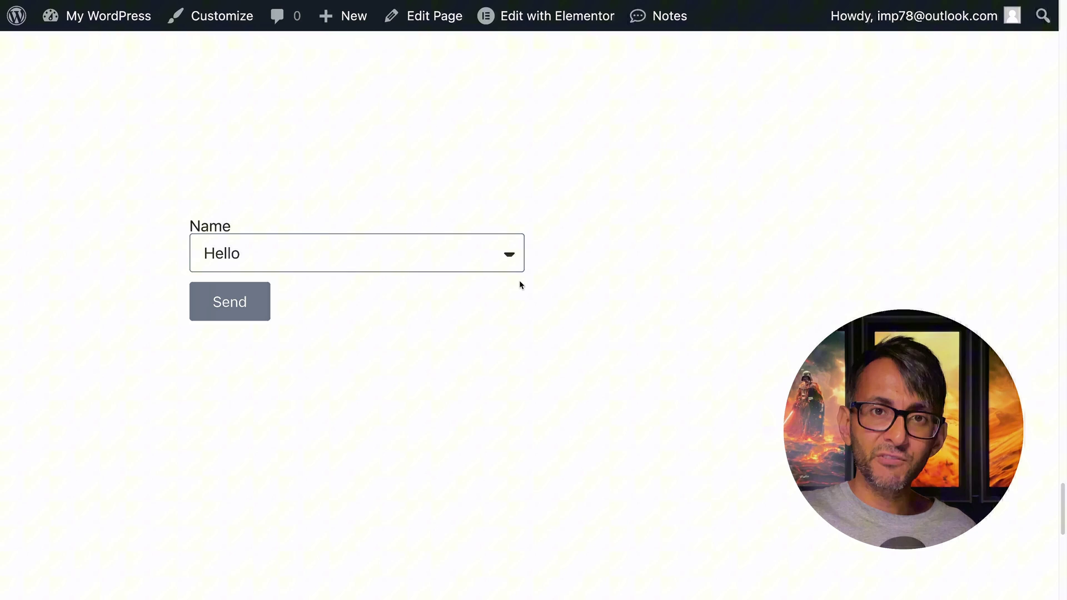
# After checking the Name dropdown, add '.e-font-icon-svg.e-eicon-caret-down {overflow: visible;}' to the form's Custom CSS
pyautogui.click(507, 255)
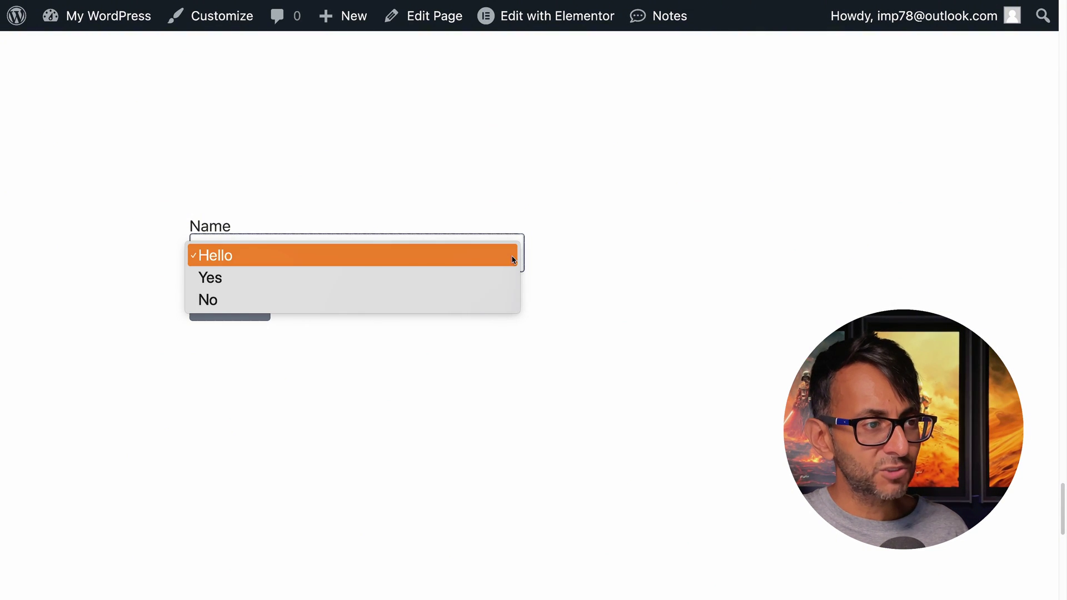
pyautogui.click(574, 274)
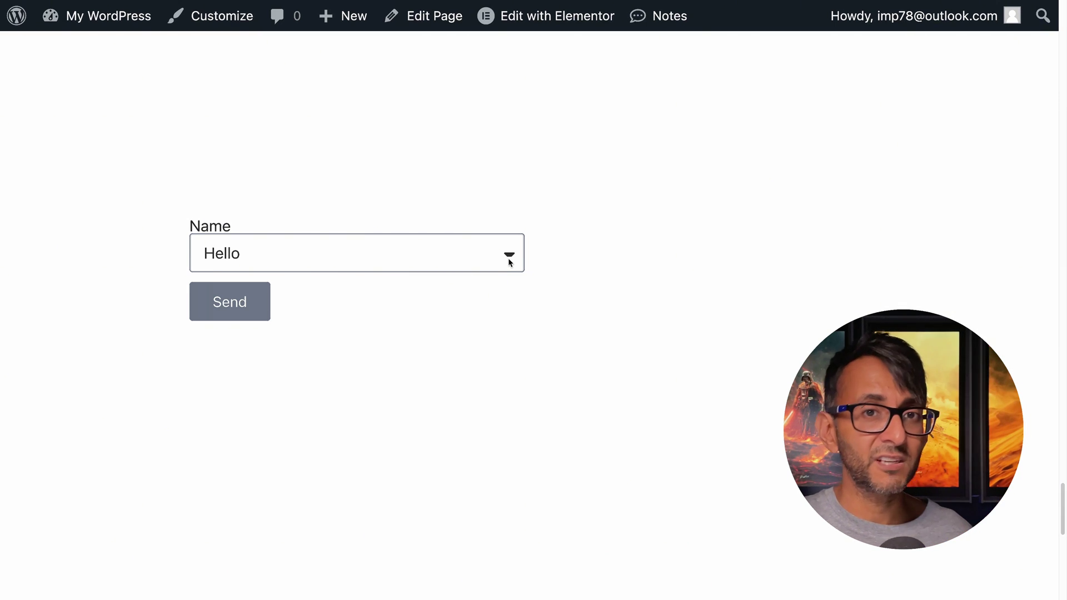
pyautogui.click(231, 88)
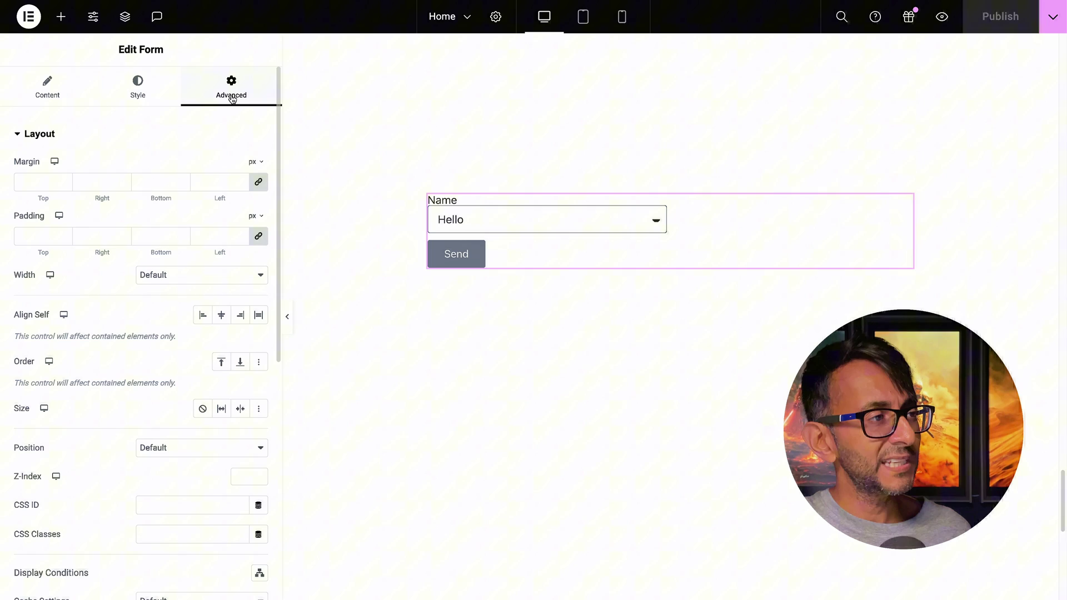
pyautogui.scroll(-5, 242, 375)
pyautogui.click(182, 495)
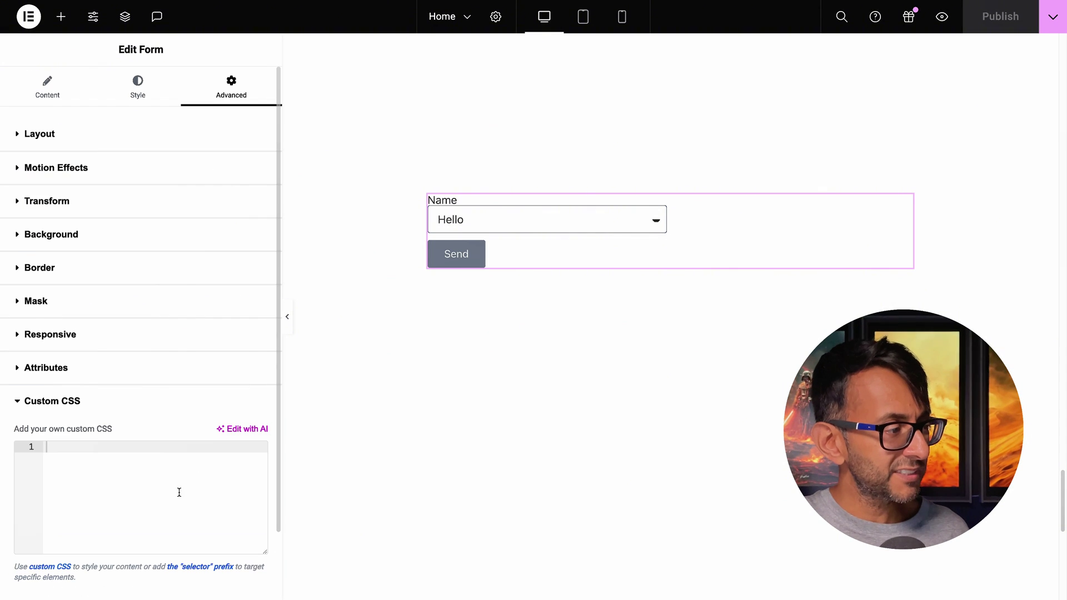
pyautogui.click(164, 460)
pyautogui.write('.e-font-icon-svg.e-eicon-caret-down {overflow: visible;}')
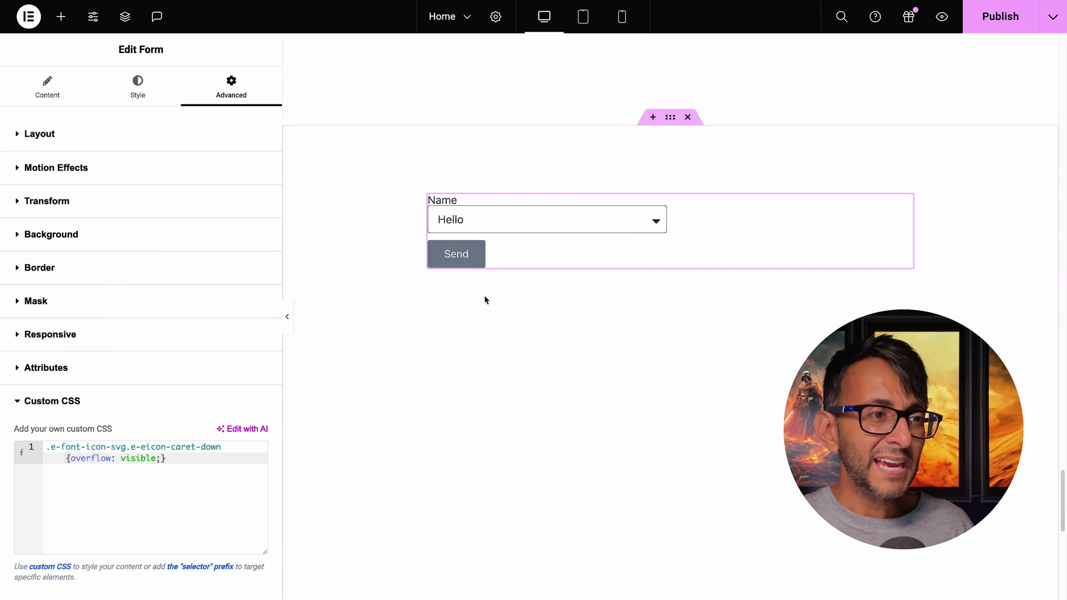
pyautogui.moveTo(667, 79)
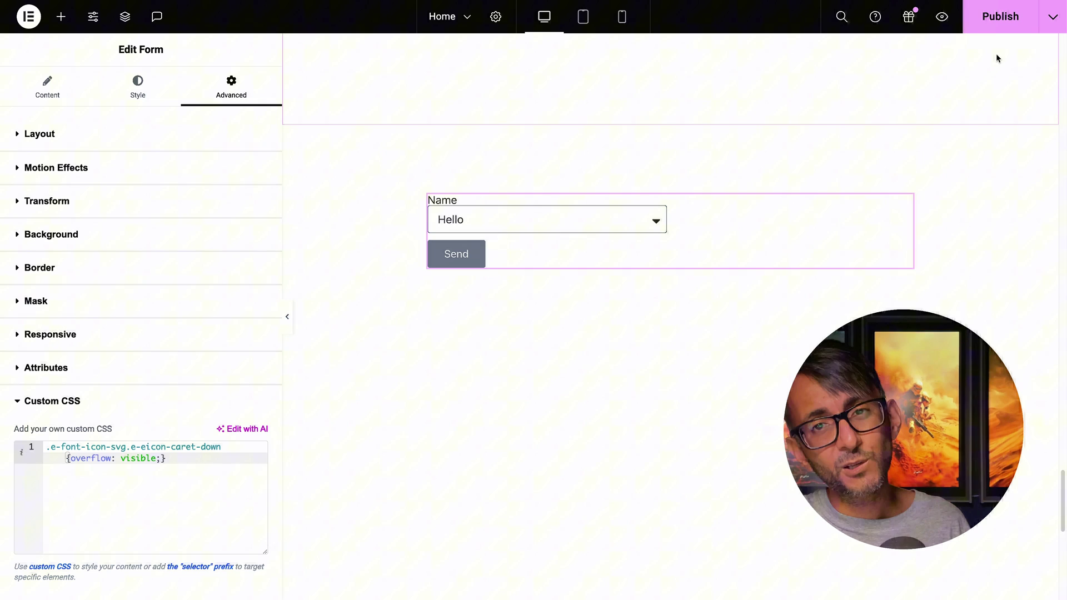
# Publish the page with the caret-down overflow CSS fix
pyautogui.click(998, 22)
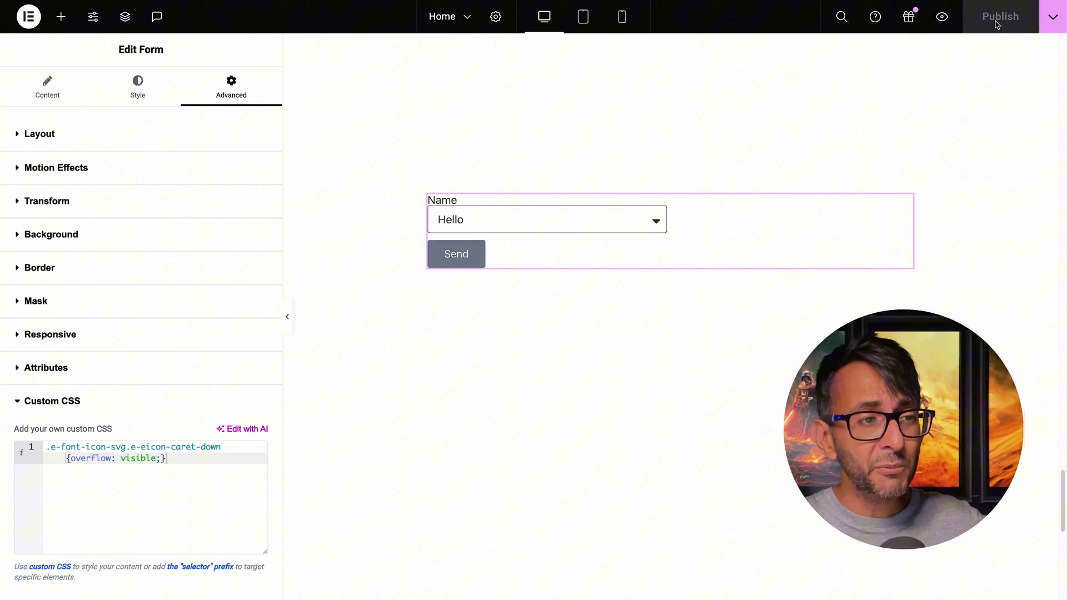